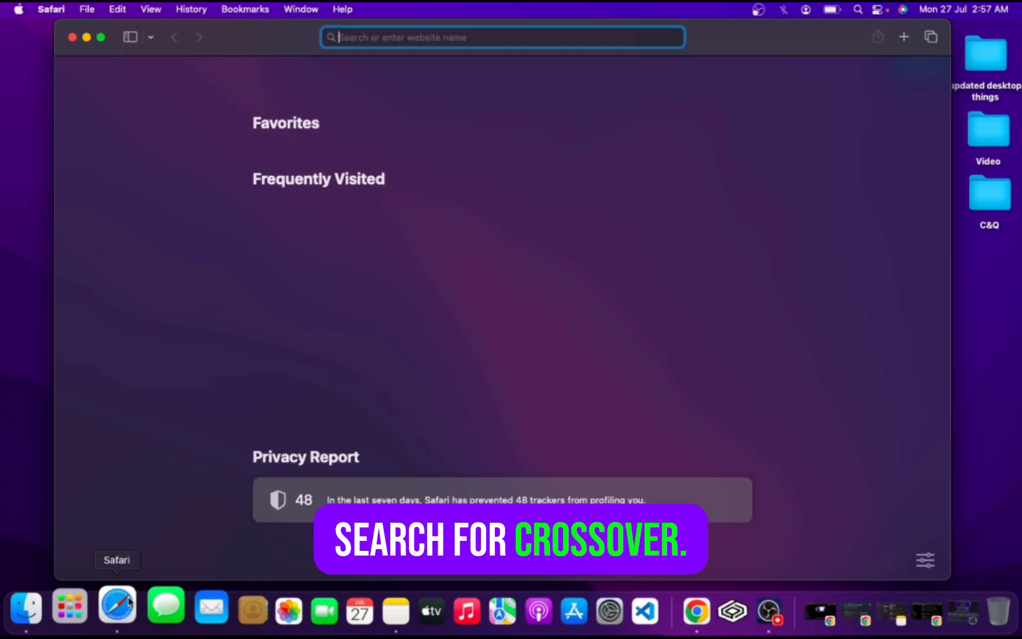
# Search the web for "crossover for mac".
pyautogui.write('crossver')
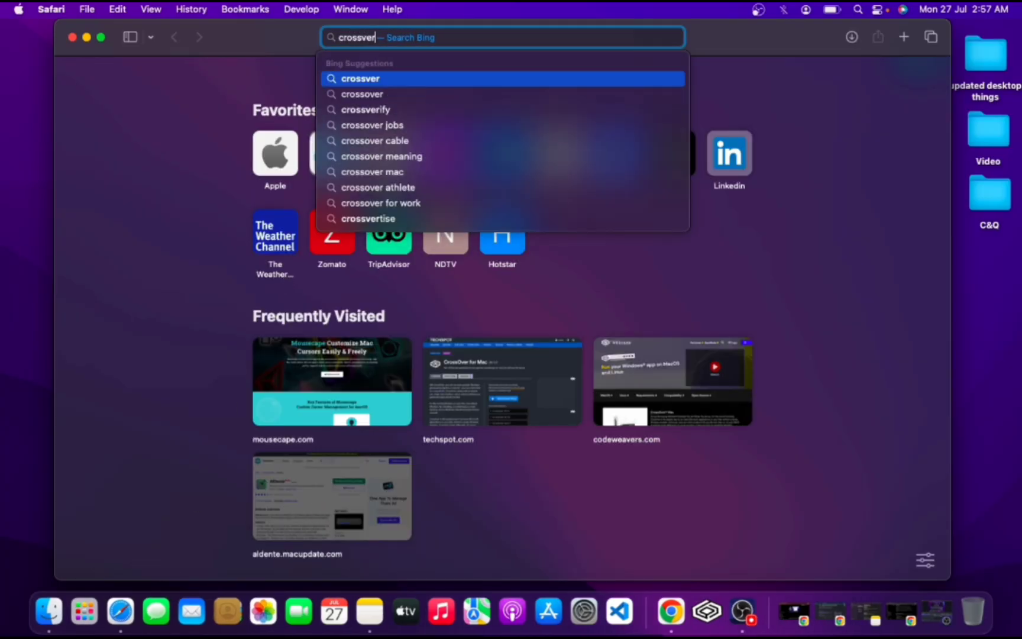
pyautogui.press('BackSpace')
pyautogui.press('BackSpace')
pyautogui.press('BackSpace')
pyautogui.write('over')
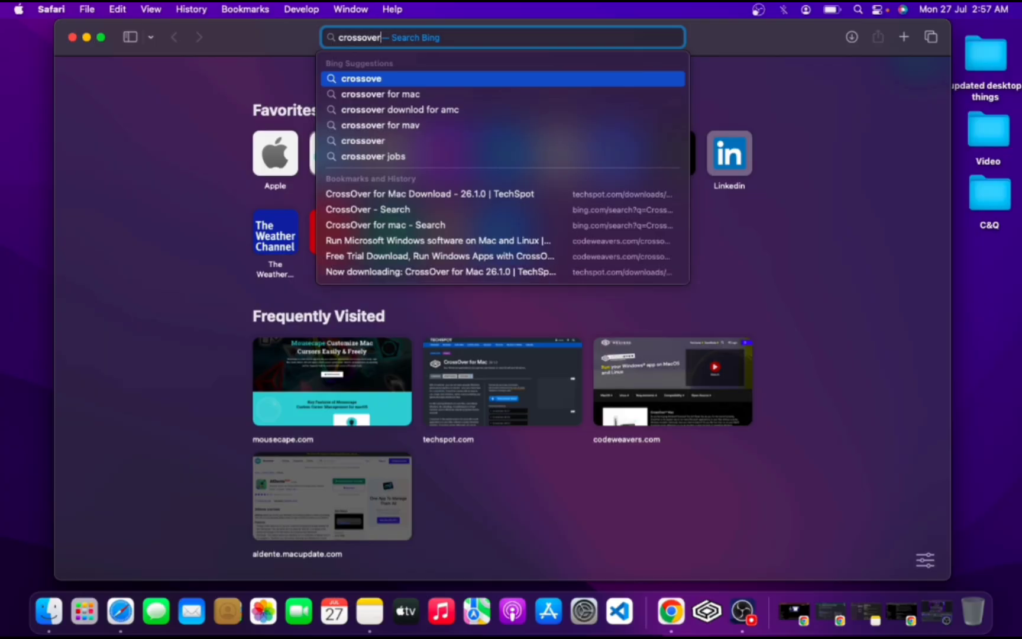
pyautogui.write(' fi')
pyautogui.press('BackSpace')
pyautogui.write('or mac')
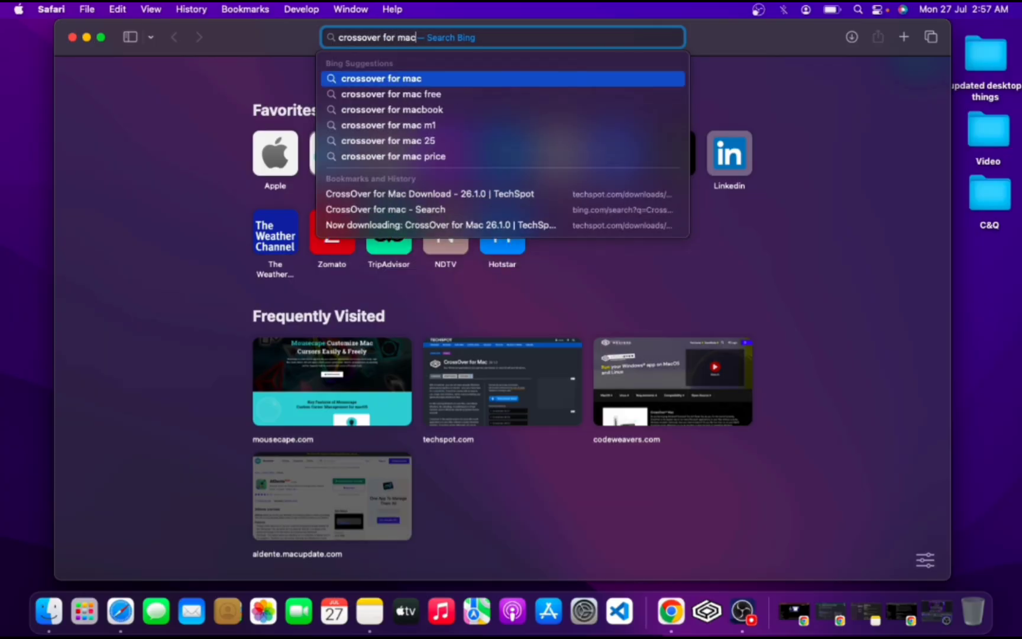
pyautogui.press('Return')
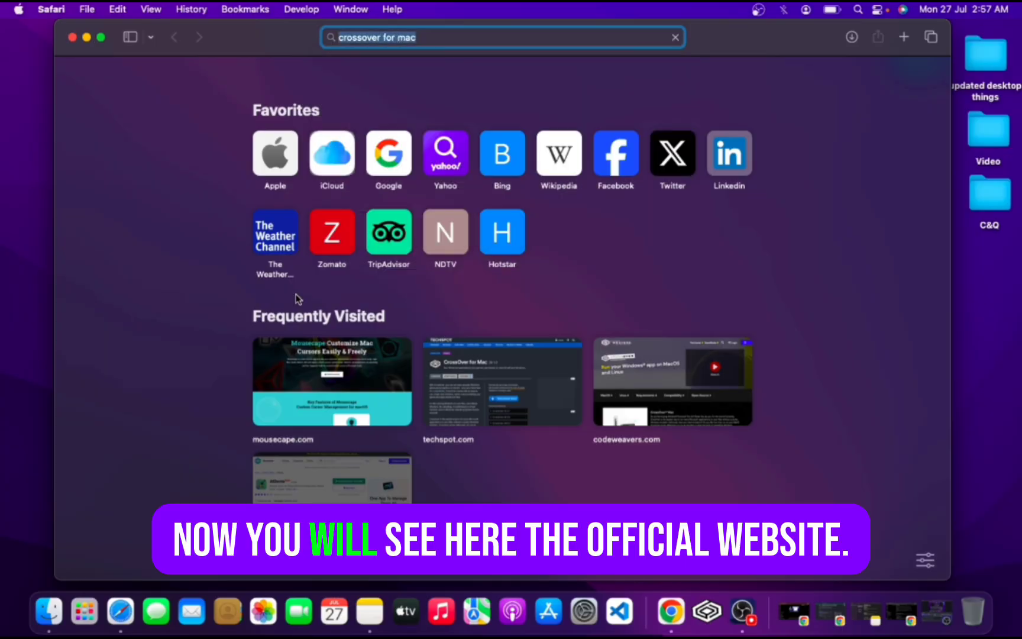
# Open the CodeWeavers CrossOver result and go to the free trial page for CrossOver Mac.
pyautogui.scroll(-8, 391, 408)
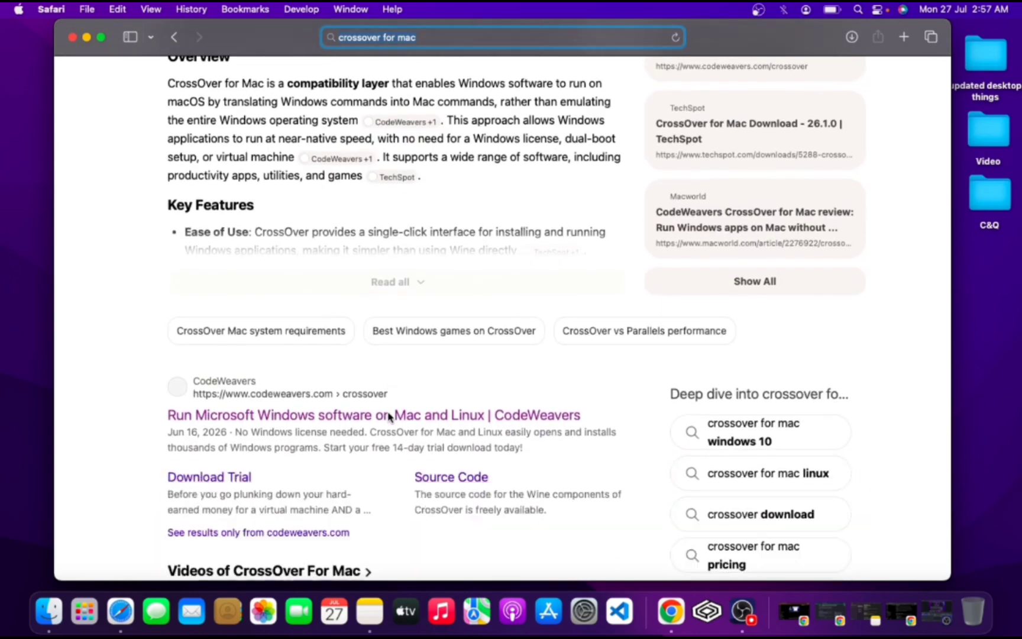
pyautogui.click(250, 209)
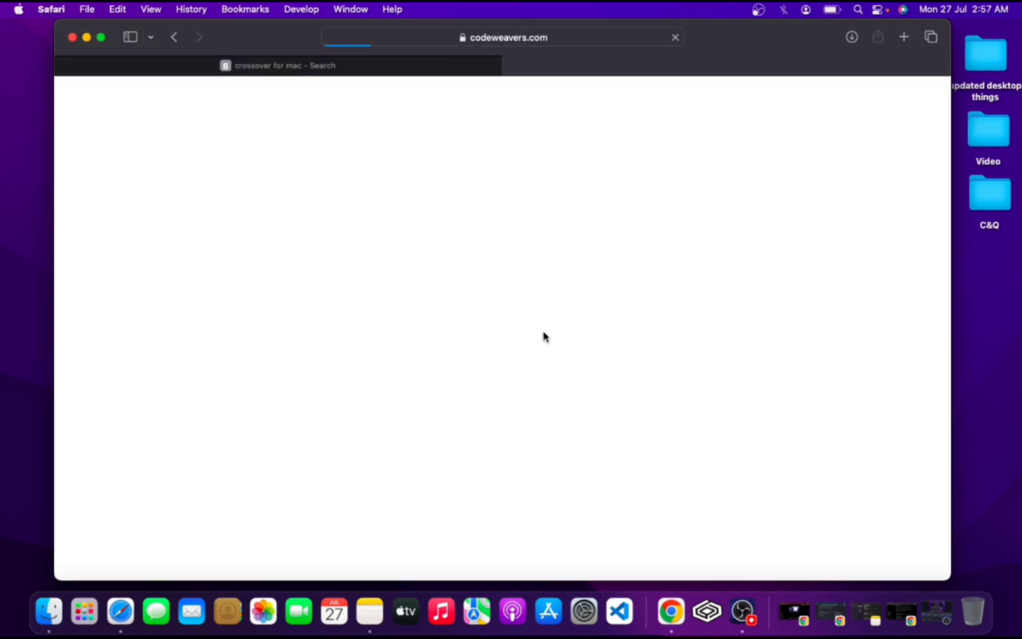
pyautogui.scroll(-3, 230, 343)
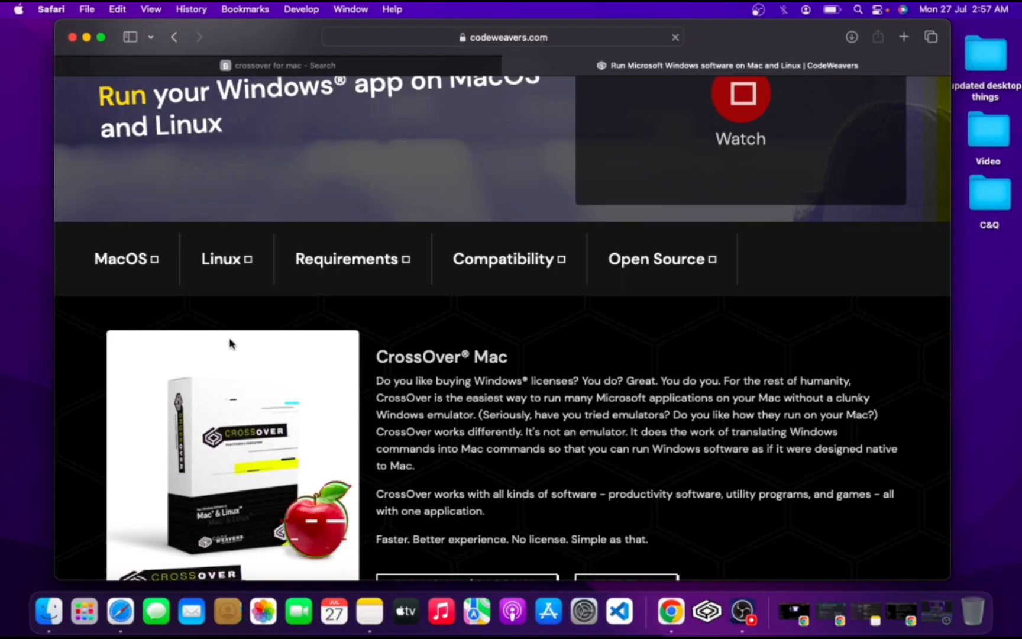
pyautogui.scroll(-5, 155, 253)
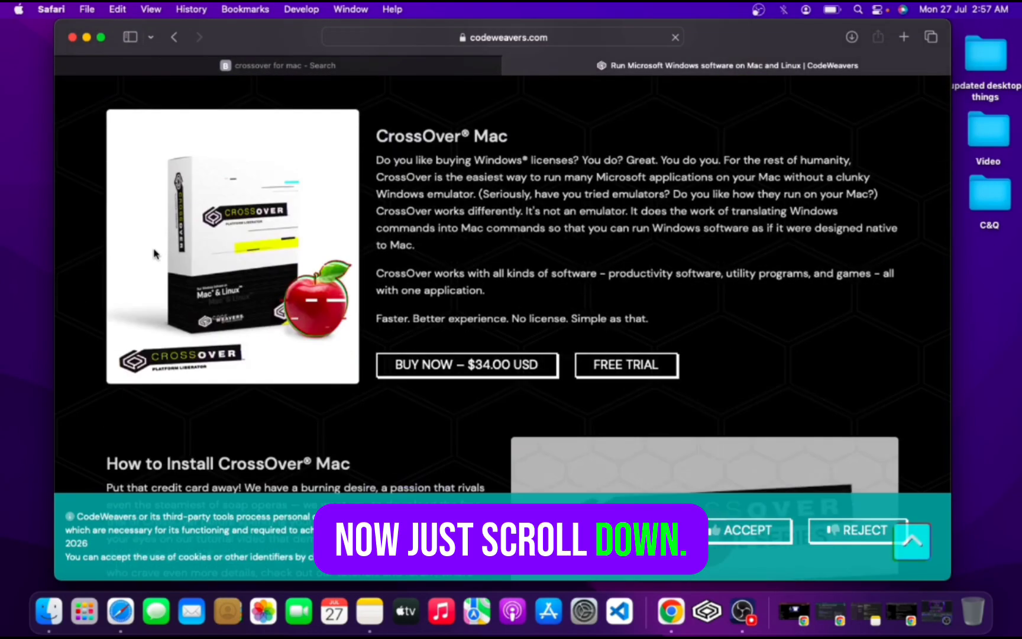
pyautogui.scroll(-5, 609, 258)
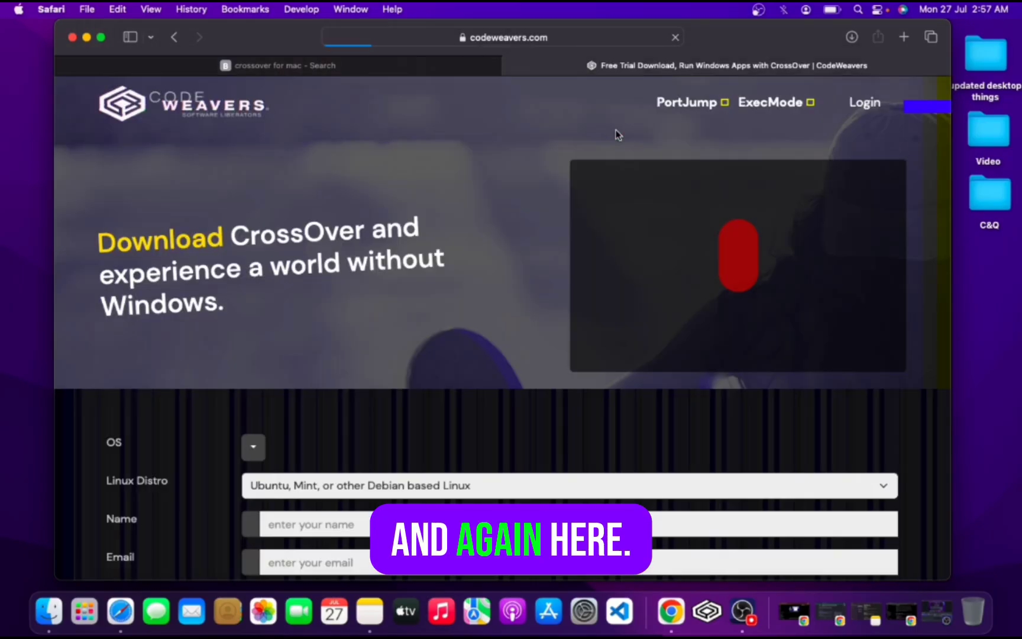
# Examine the macOS trial download form on the CodeWeavers page, and close the browser window.
pyautogui.scroll(-3, 529, 292)
pyautogui.scroll(2, 530, 295)
pyautogui.scroll(-3, 529, 295)
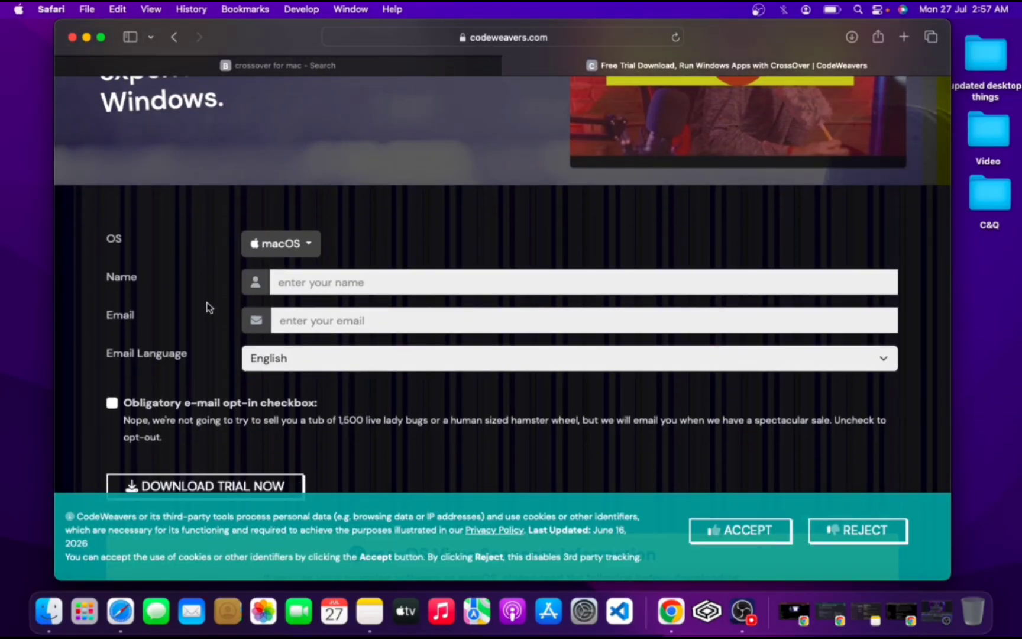
pyautogui.scroll(-3, 327, 315)
pyautogui.scroll(-1, 329, 314)
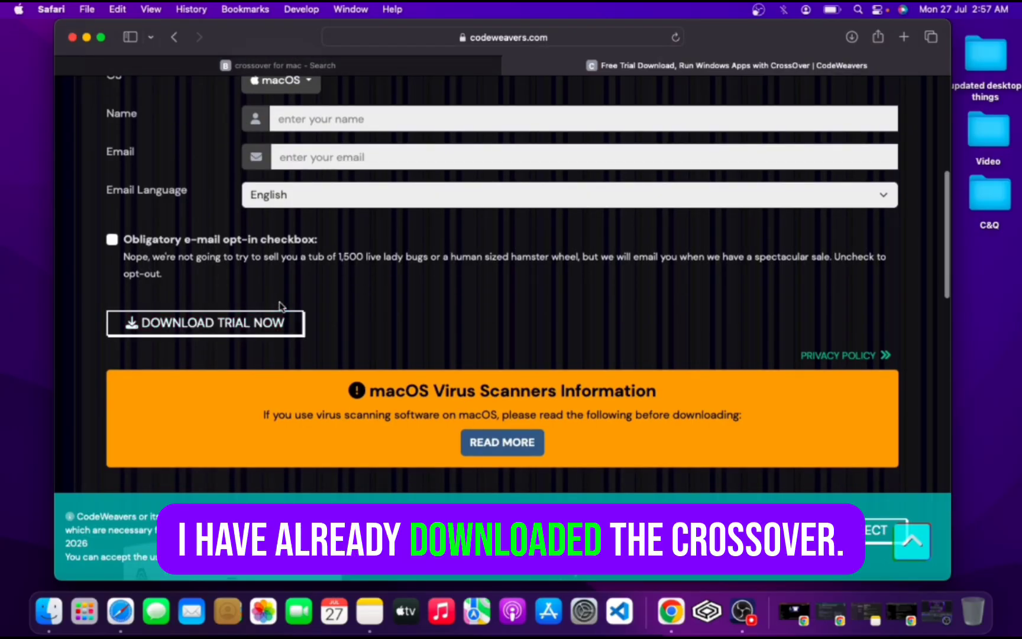
pyautogui.scroll(8, 278, 303)
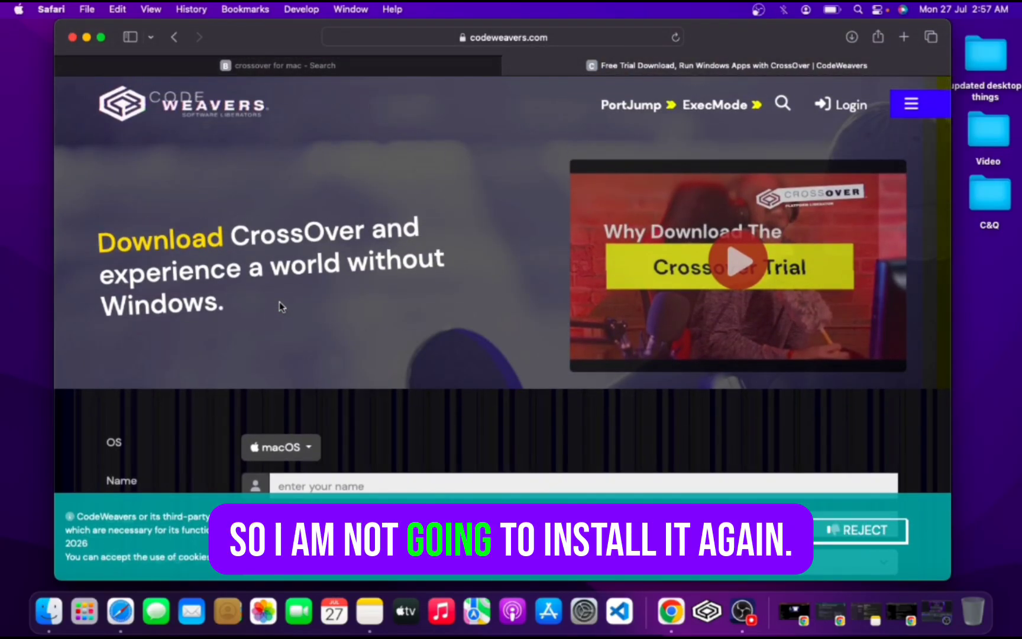
pyautogui.click(72, 37)
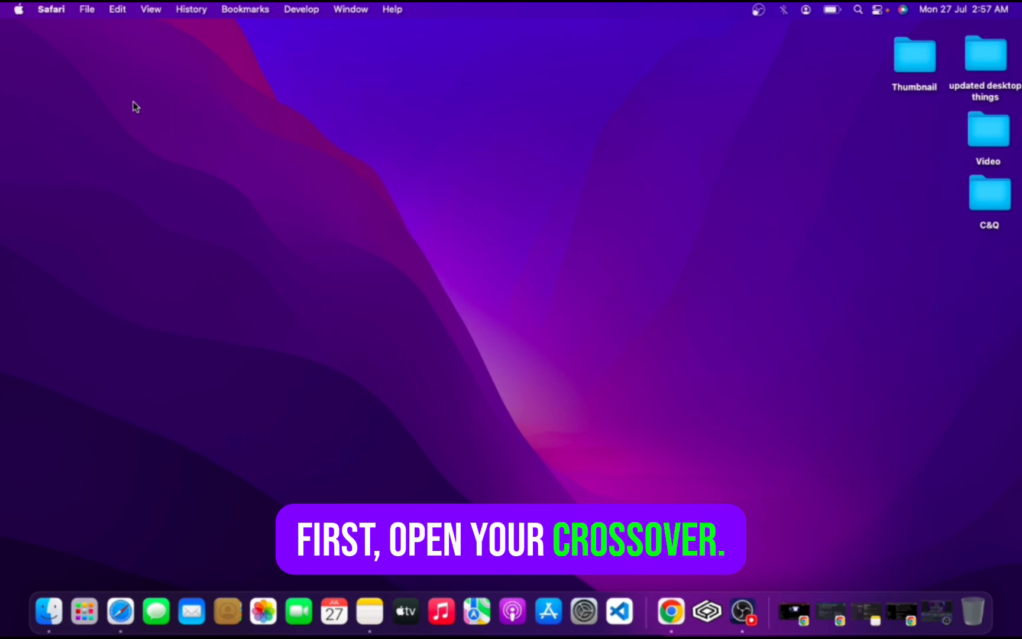
# Launch CrossOver in trial mode and start installing an unlisted Windows application.
pyautogui.press('F4')
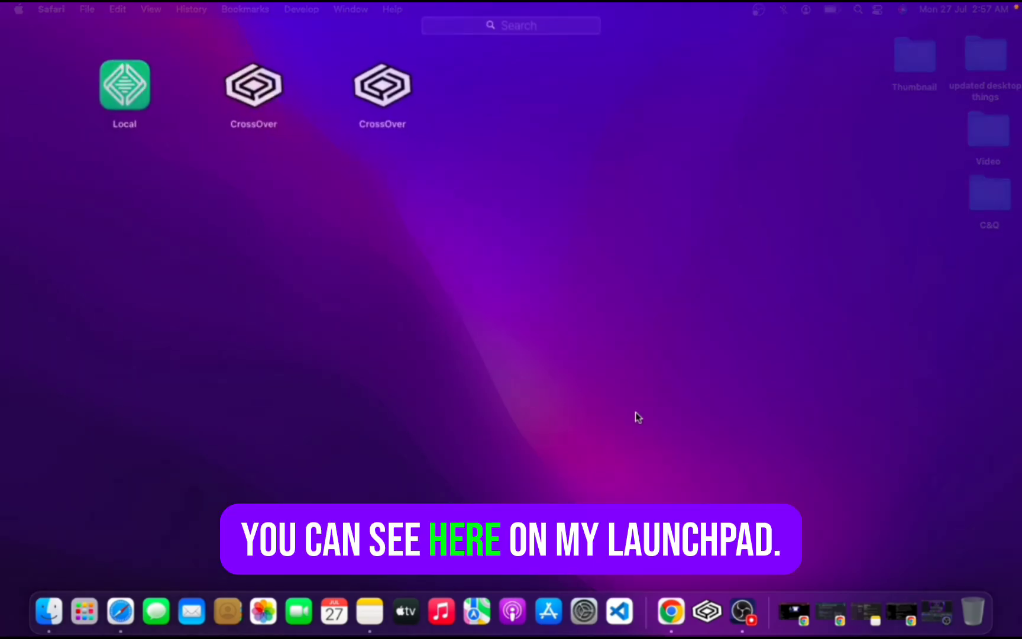
pyautogui.hscroll(-5, 329, 165)
pyautogui.hscroll(5, 329, 166)
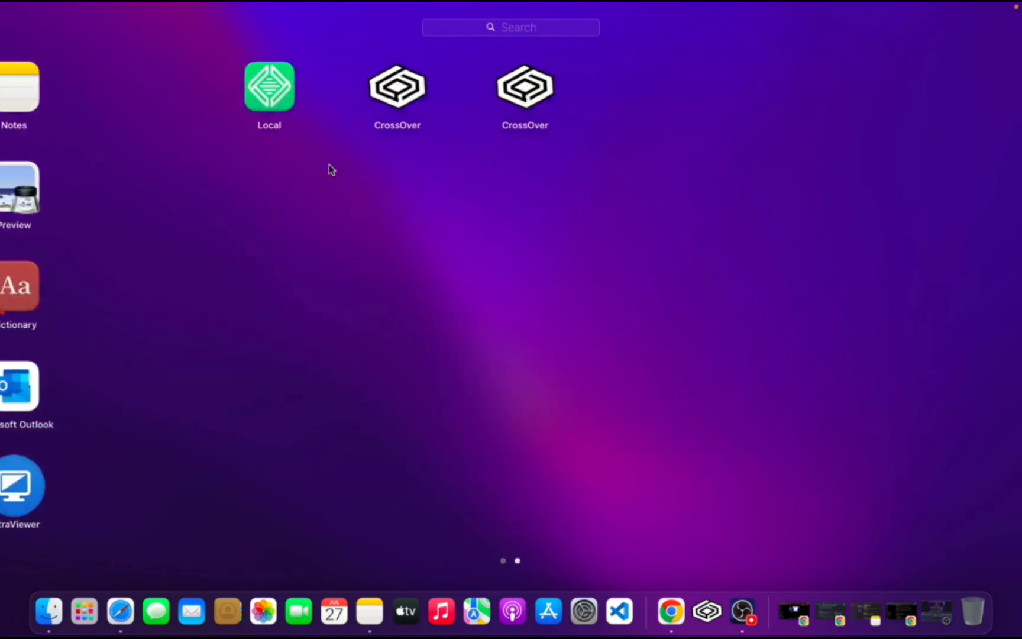
pyautogui.click(388, 86)
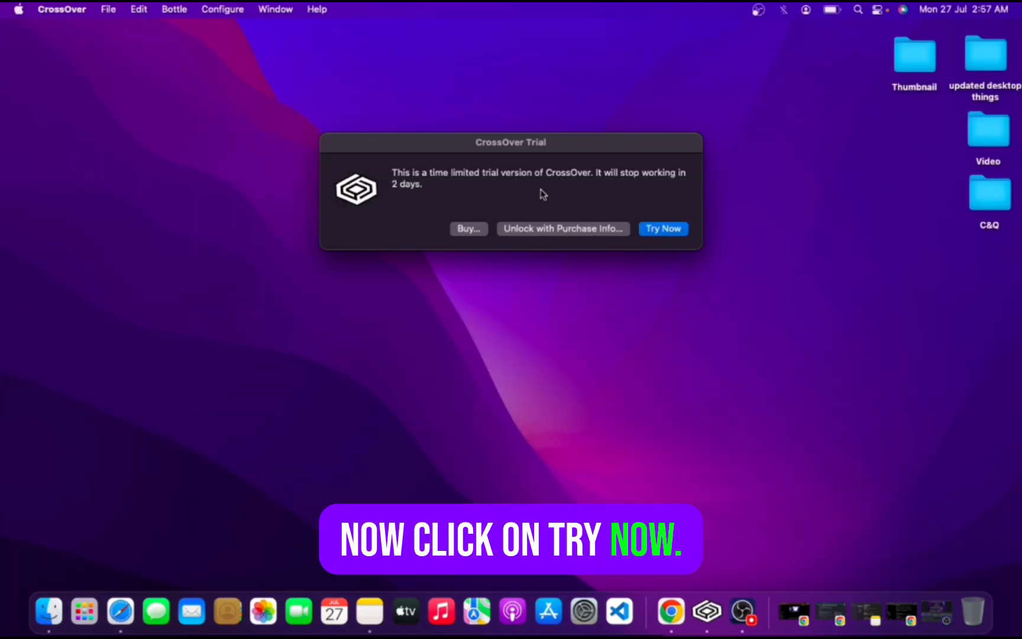
pyautogui.click(684, 230)
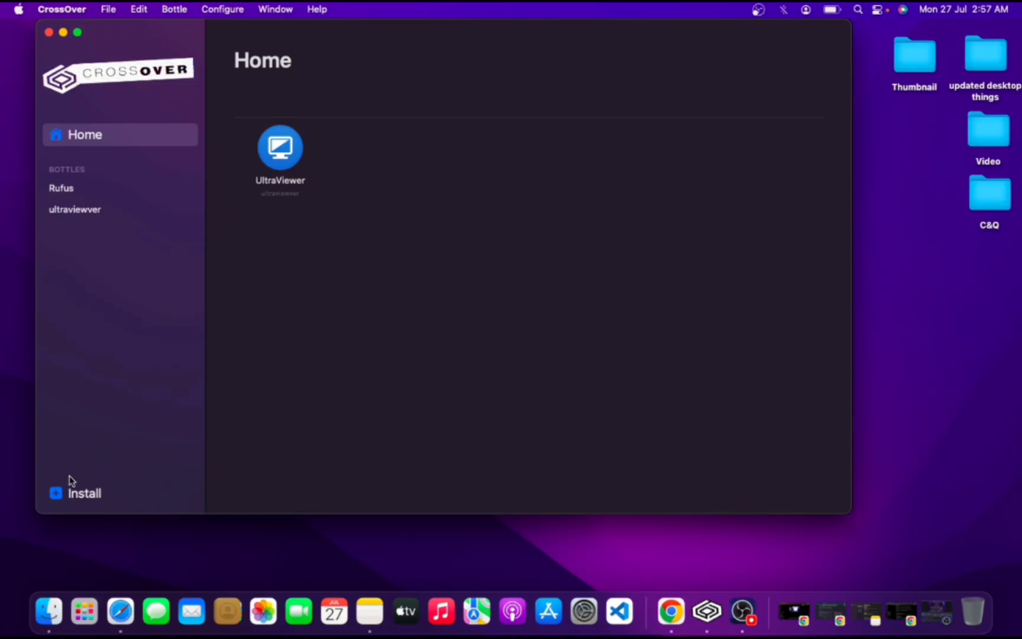
pyautogui.click(95, 495)
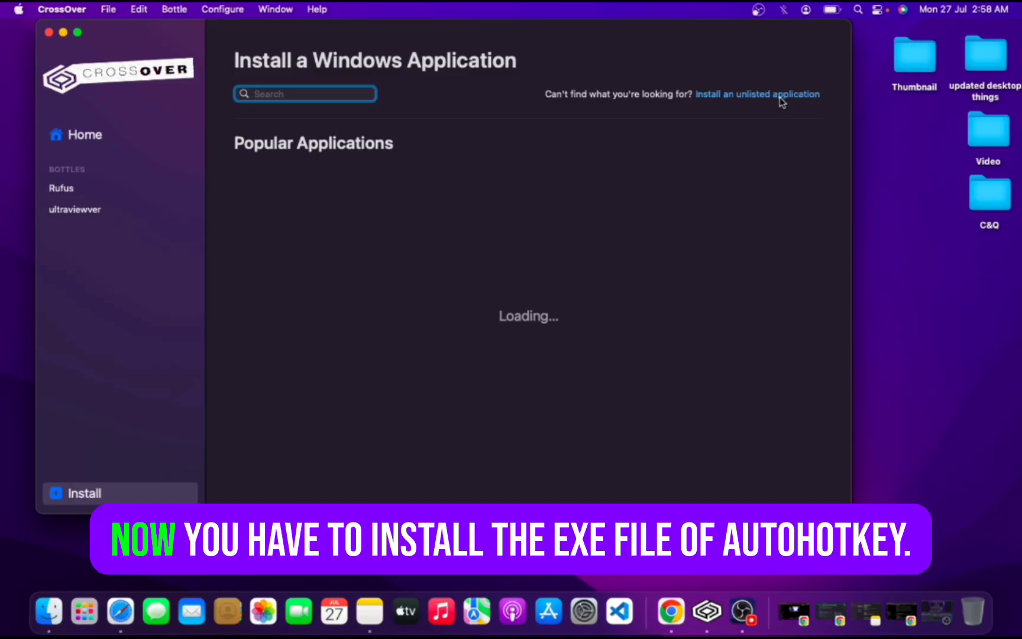
pyautogui.click(780, 96)
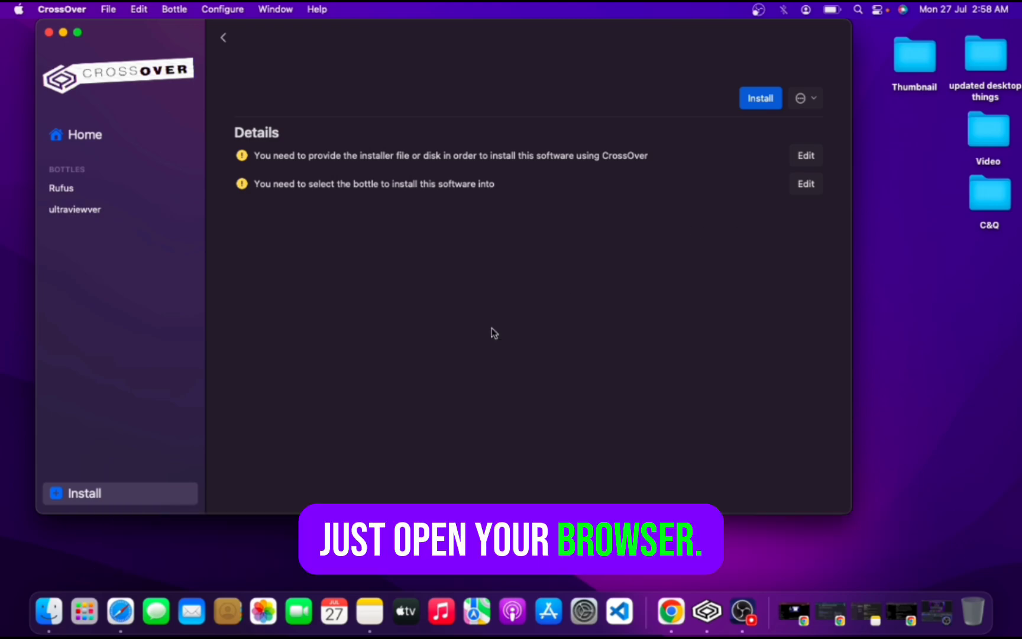
# Switch to Safari and search the web for "autohotkey download".
pyautogui.click(120, 611)
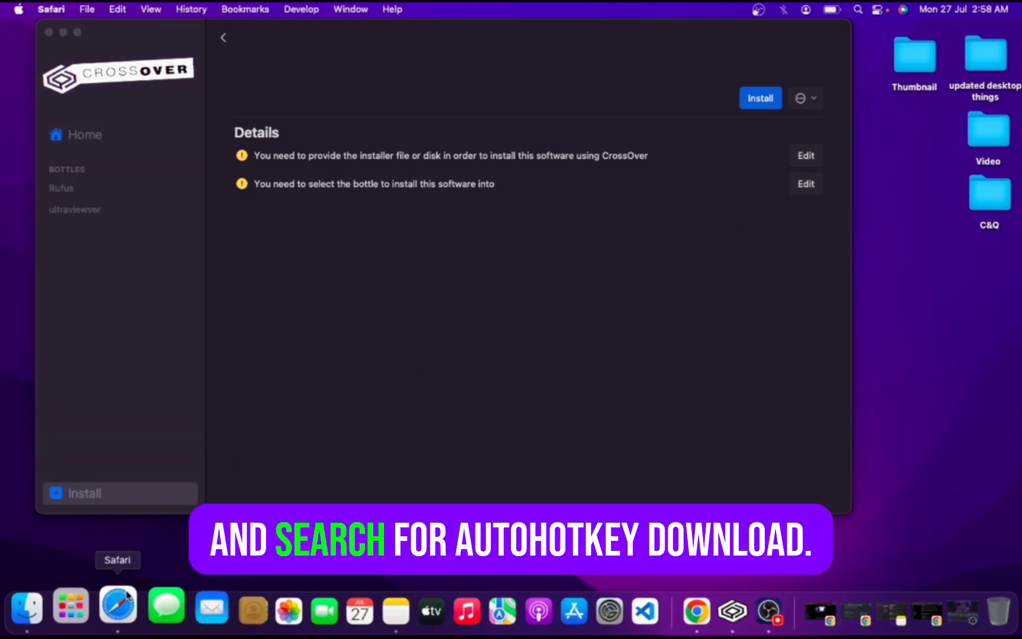
pyautogui.write('a')
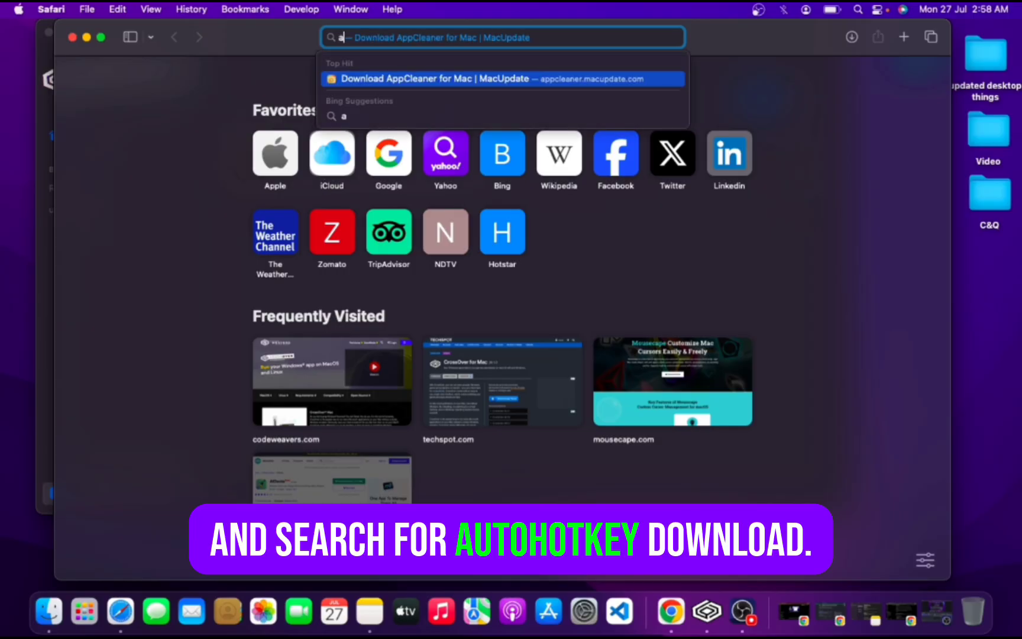
pyautogui.write('utohotk')
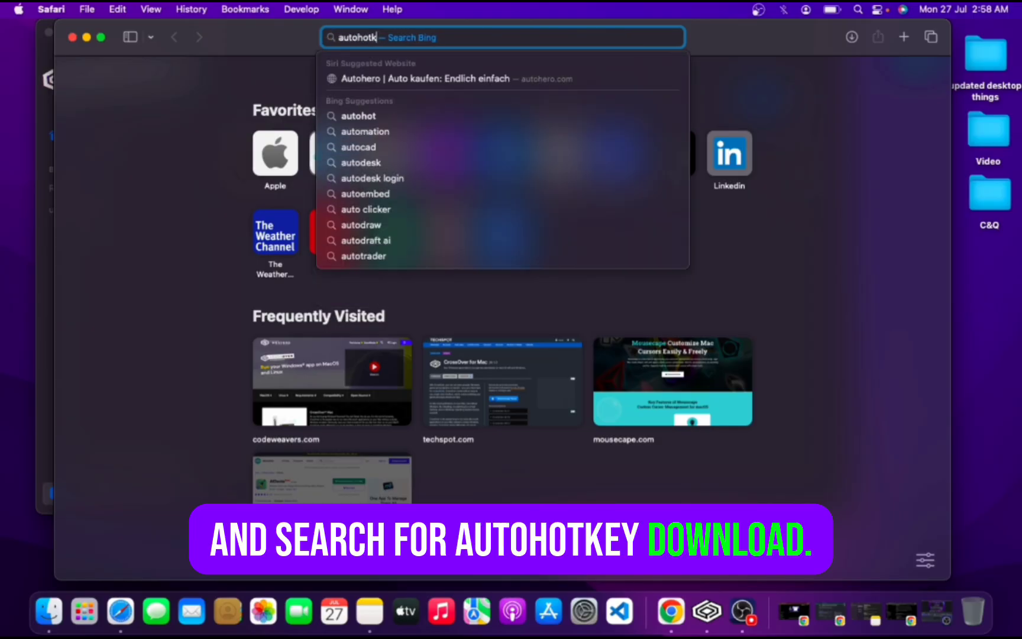
pyautogui.write('ey downl')
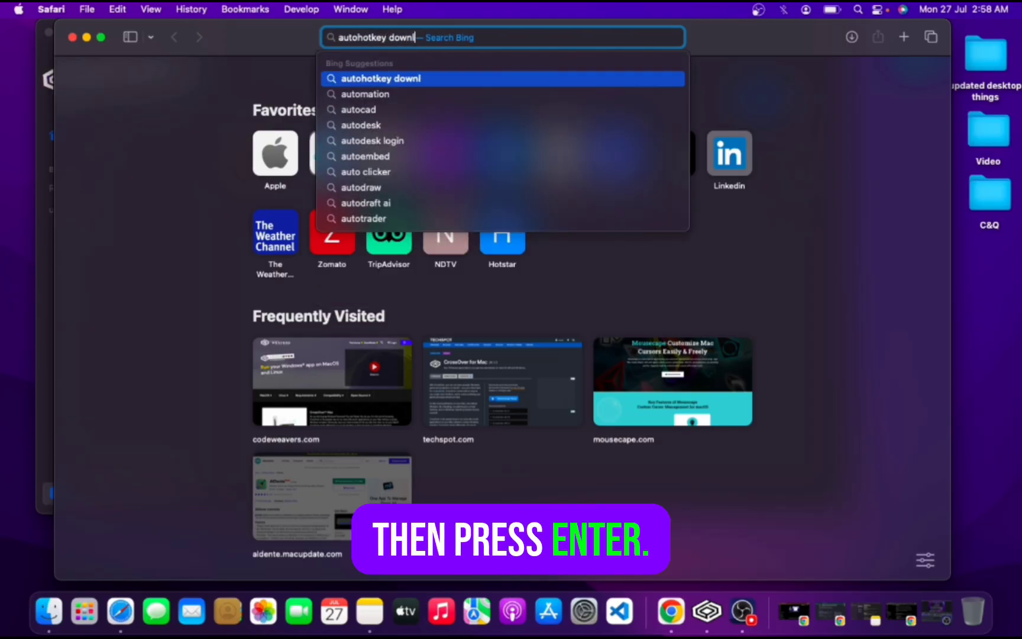
pyautogui.write('oad')
pyautogui.press('Return')
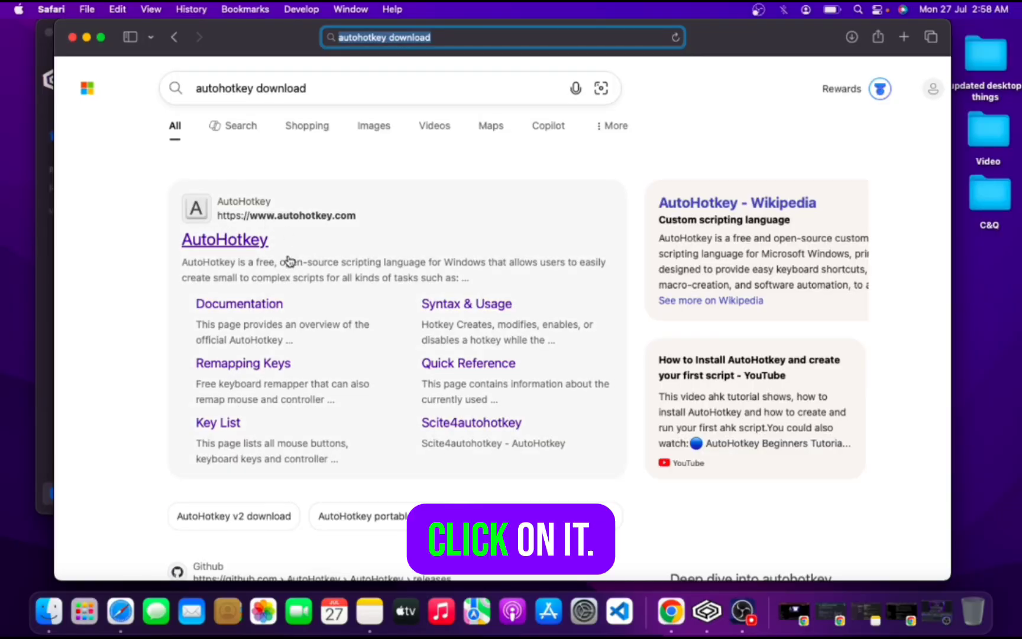
# Open the official AutoHotkey website from the search results and complete its human verification.
pyautogui.scroll(-3, 285, 262)
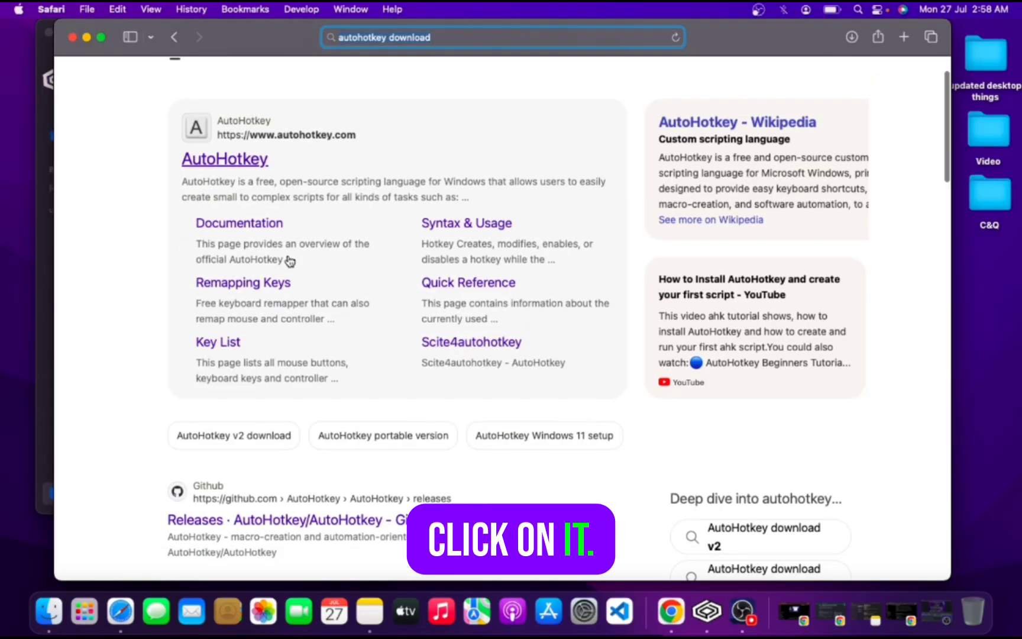
pyautogui.click(257, 168)
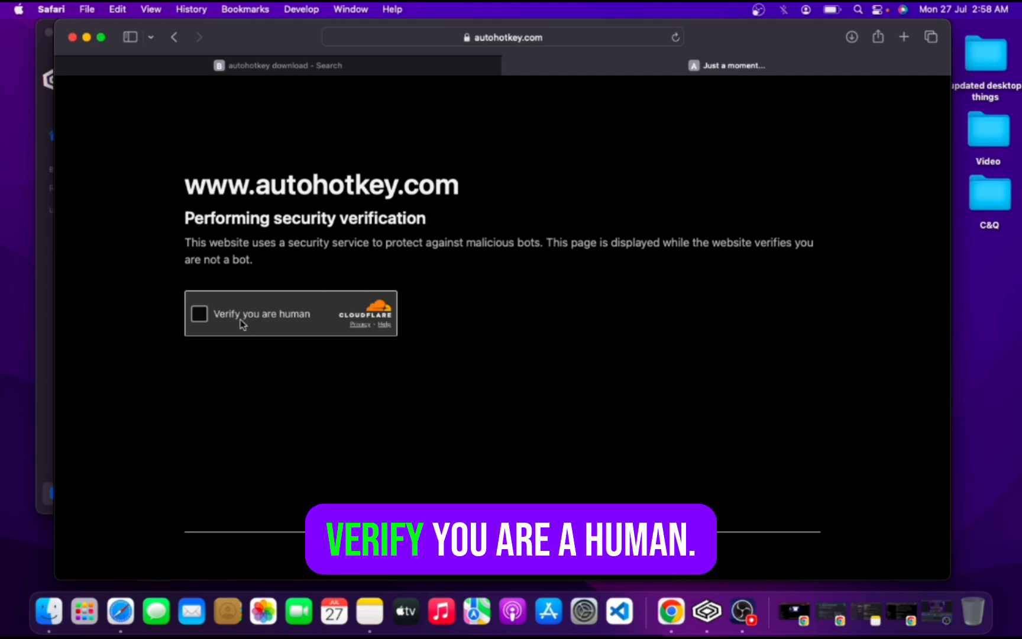
pyautogui.click(197, 316)
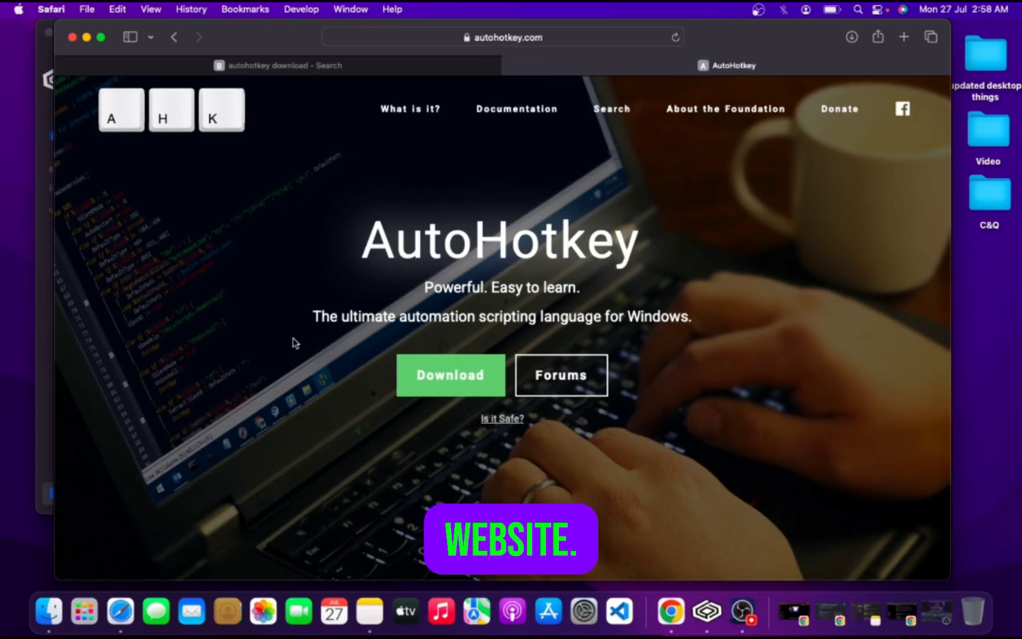
pyautogui.scroll(-2, 293, 338)
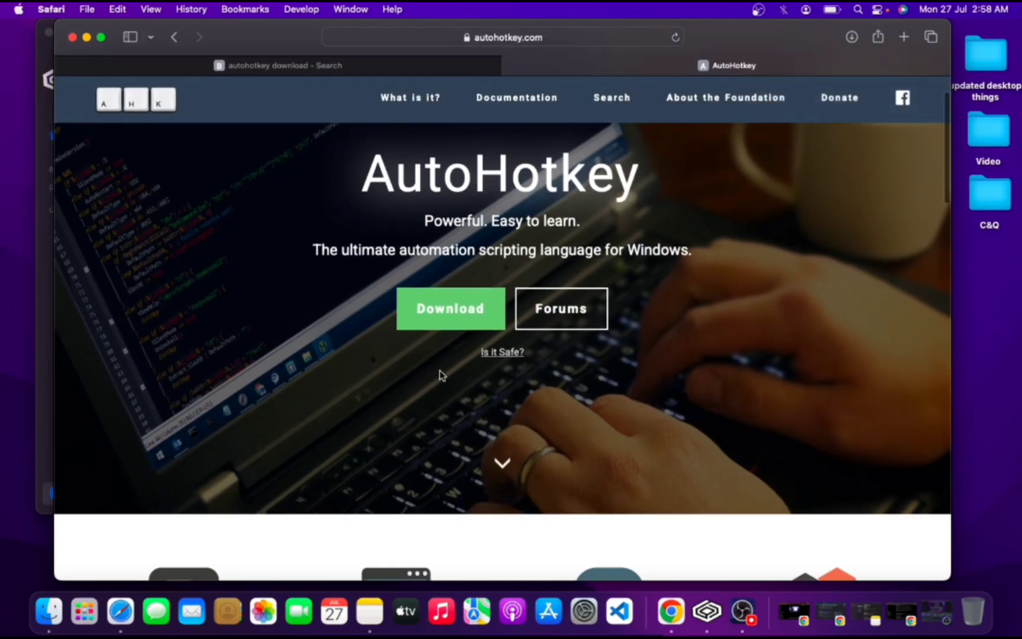
pyautogui.click(451, 320)
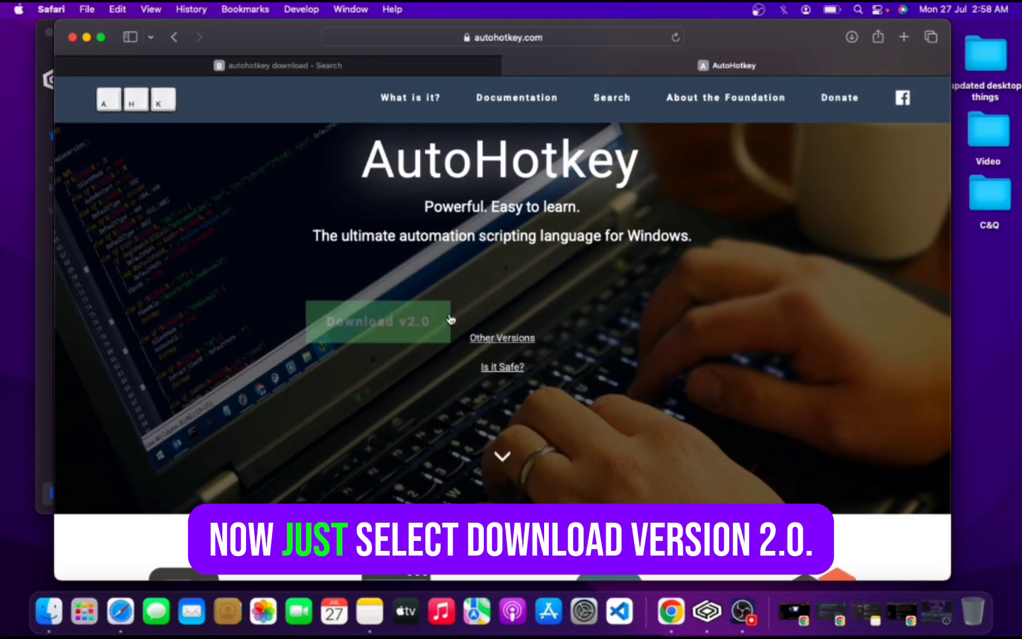
pyautogui.click(358, 304)
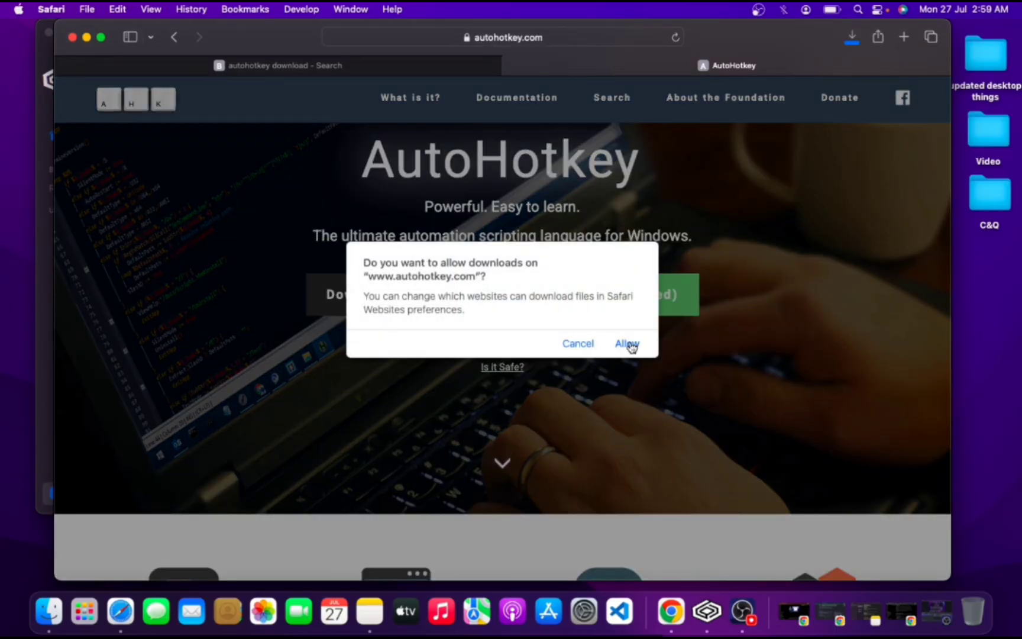
pyautogui.click(629, 344)
# Place the downloaded AutoHotkey_2.0.26_setup.exe on the desktop and minimize the Safari window.
pyautogui.moveTo(828, 43); pyautogui.dragTo(734, 41)
pyautogui.click(760, 37)
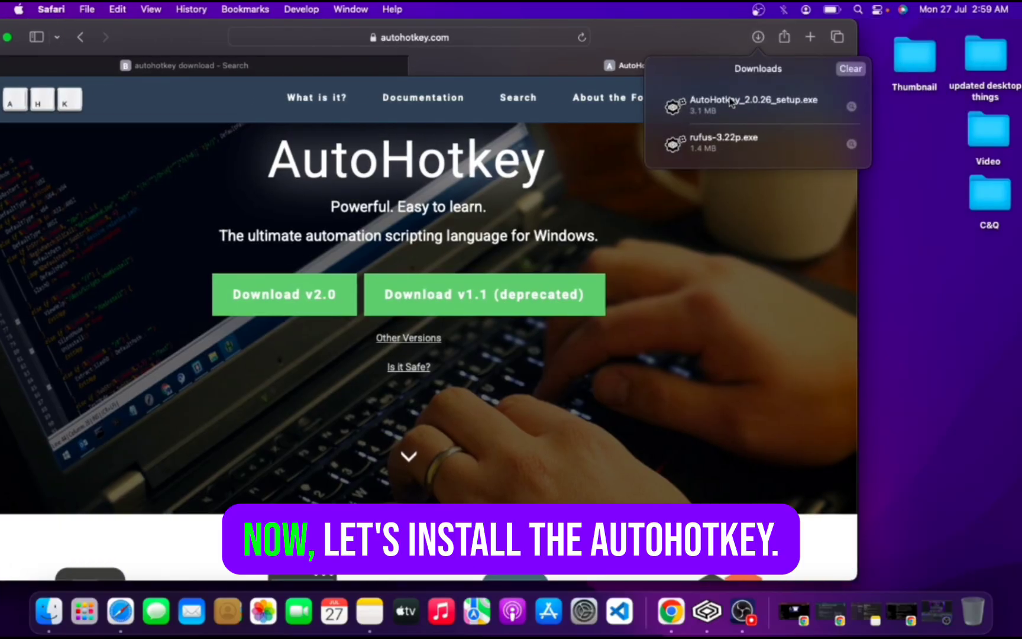
pyautogui.moveTo(674, 107); pyautogui.dragTo(913, 212)
pyautogui.click(671, 32)
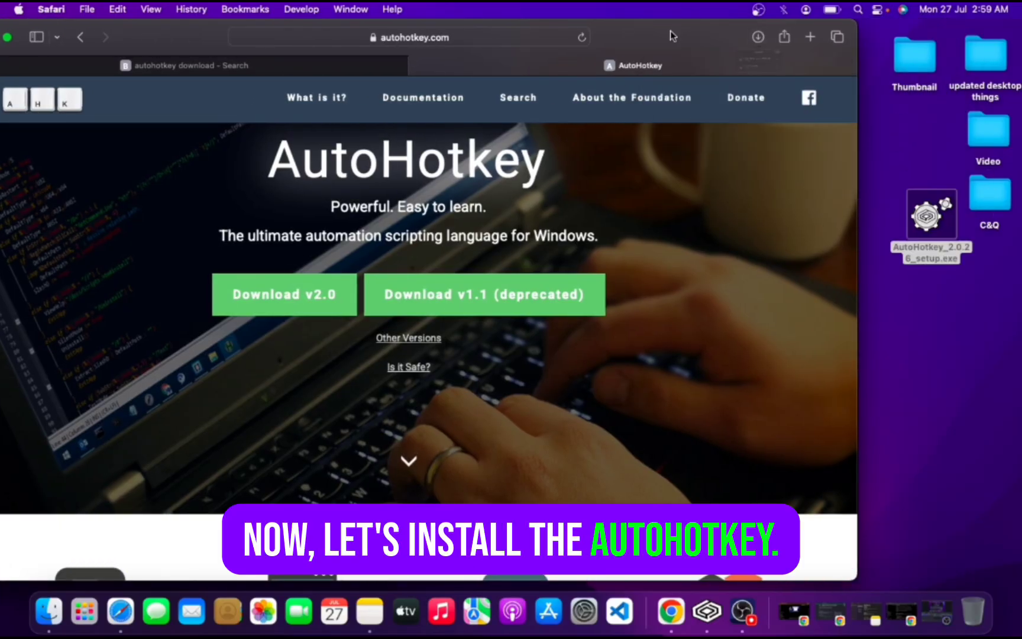
pyautogui.moveTo(656, 32); pyautogui.dragTo(837, 33)
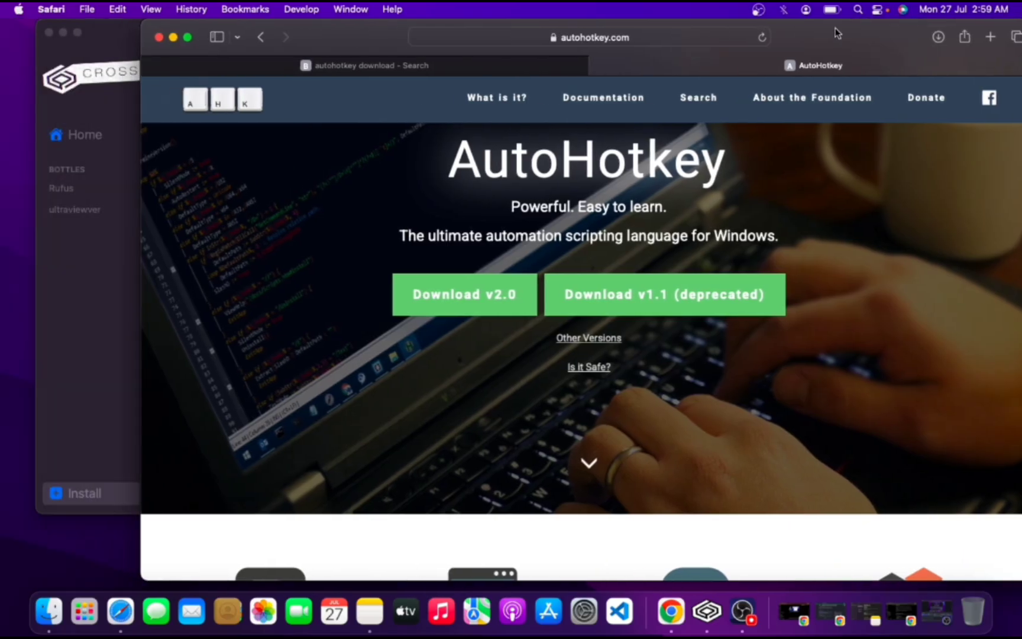
pyautogui.click(173, 38)
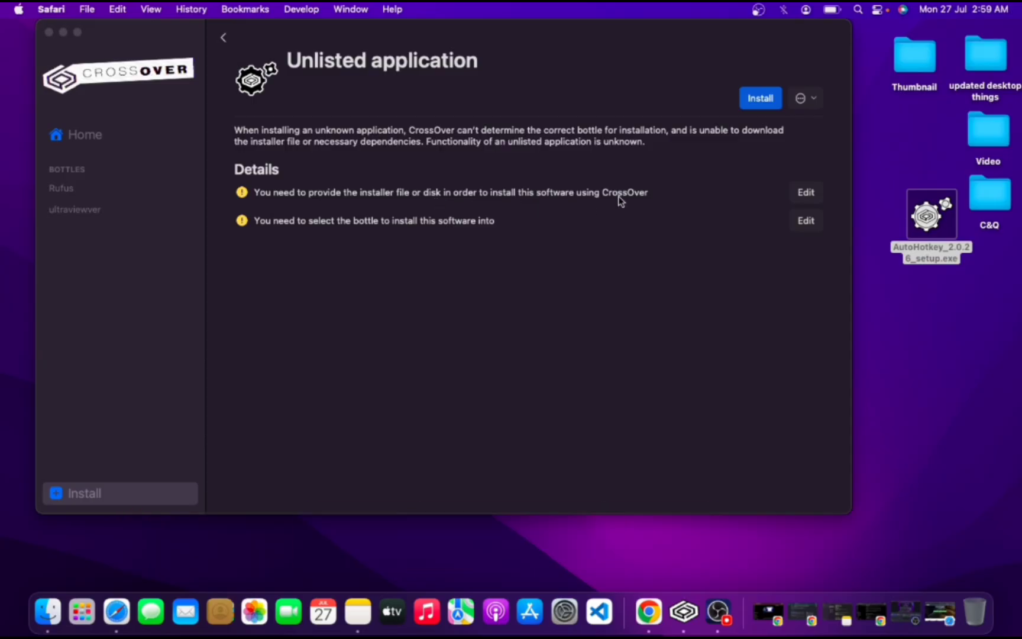
# Switch to CrossOver and choose AutoHotkey_2.0.26_setup.exe from the desktop as the installer file for the unlisted application.
pyautogui.click(819, 193)
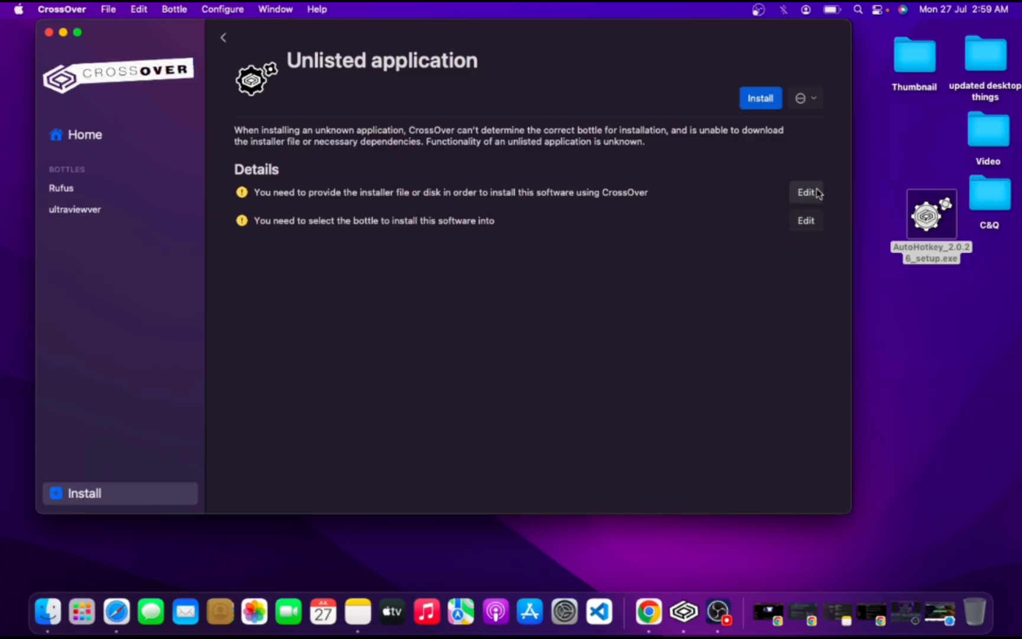
pyautogui.click(814, 193)
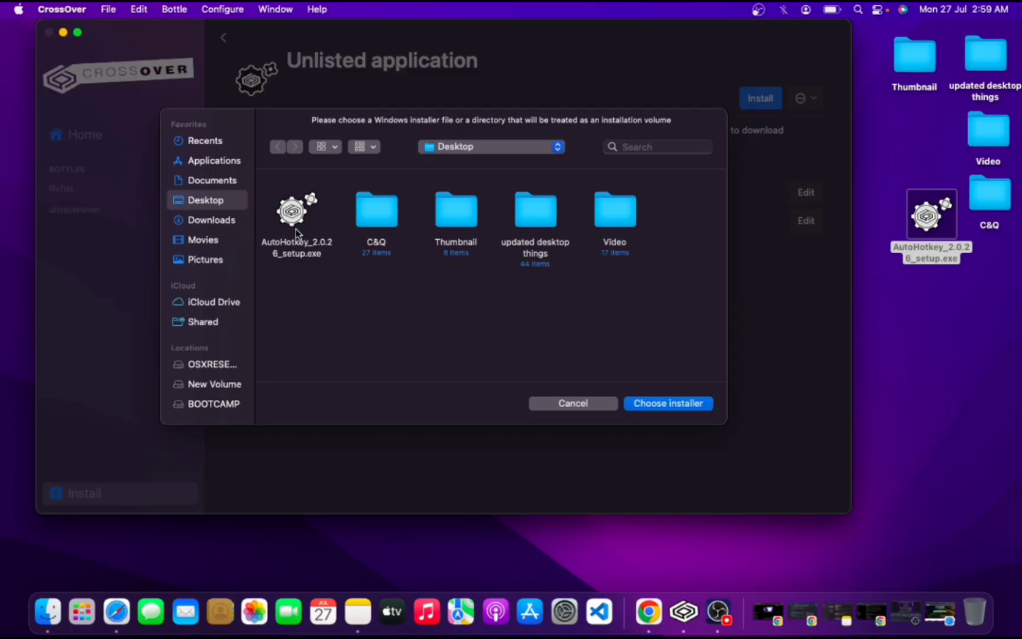
pyautogui.click(291, 216)
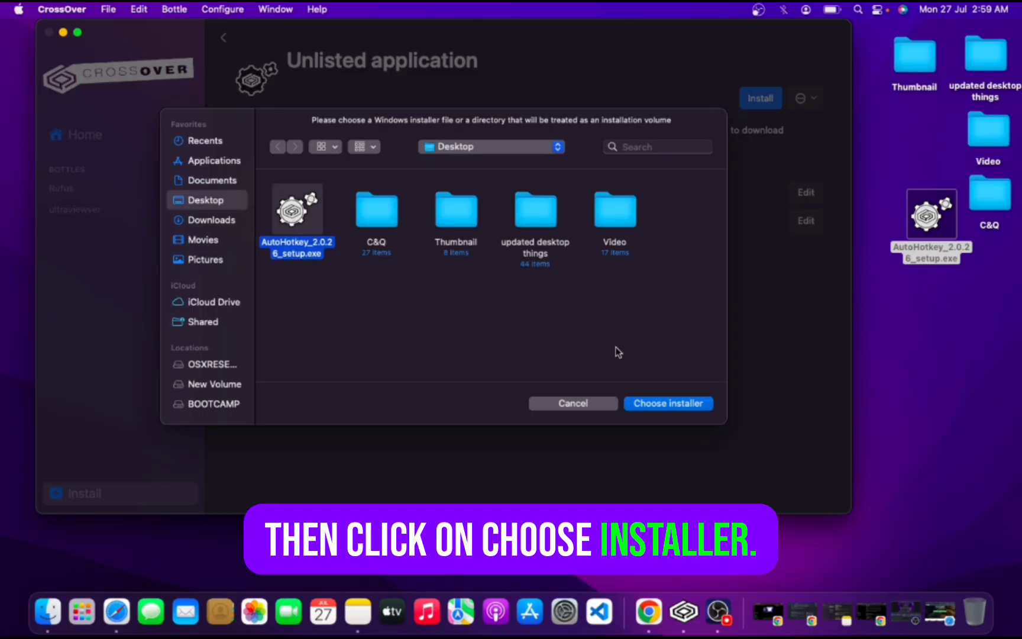
pyautogui.click(677, 403)
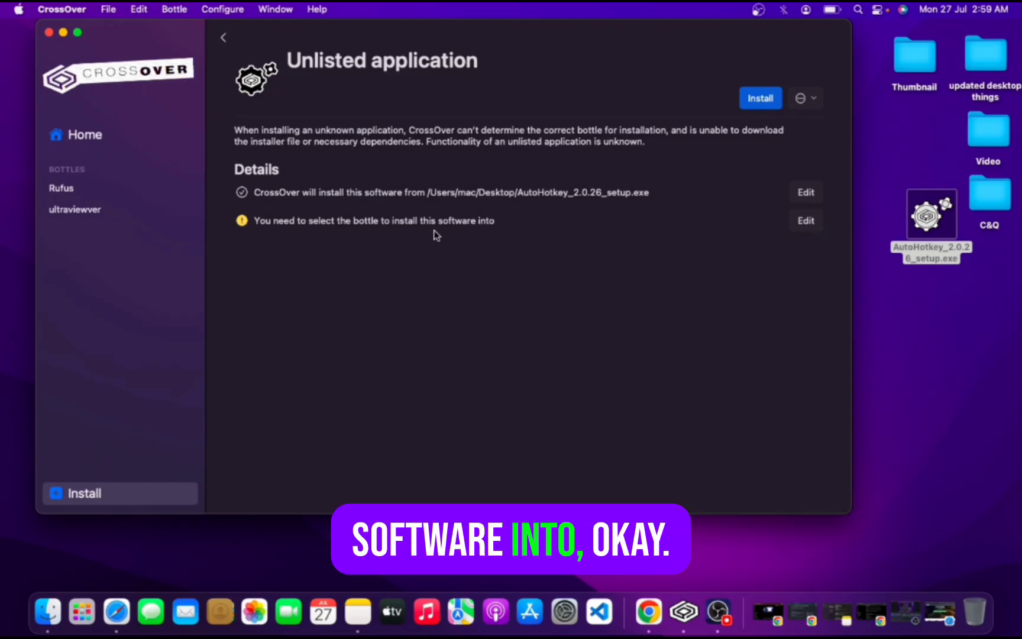
# Set the installation to use a new Windows 10 64-bit bottle named AHK.
pyautogui.click(806, 222)
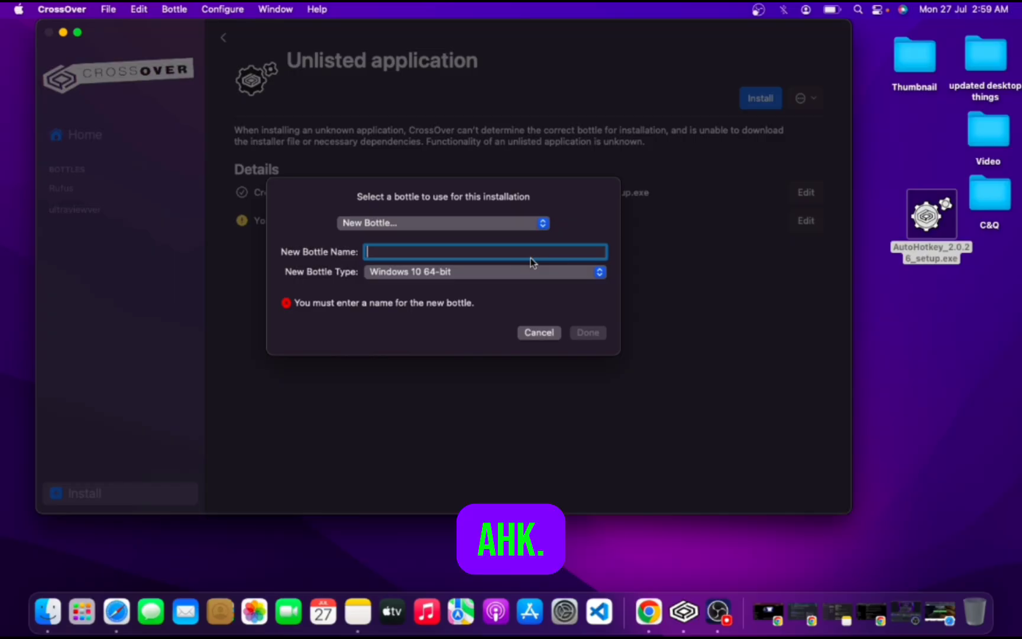
pyautogui.write('A')
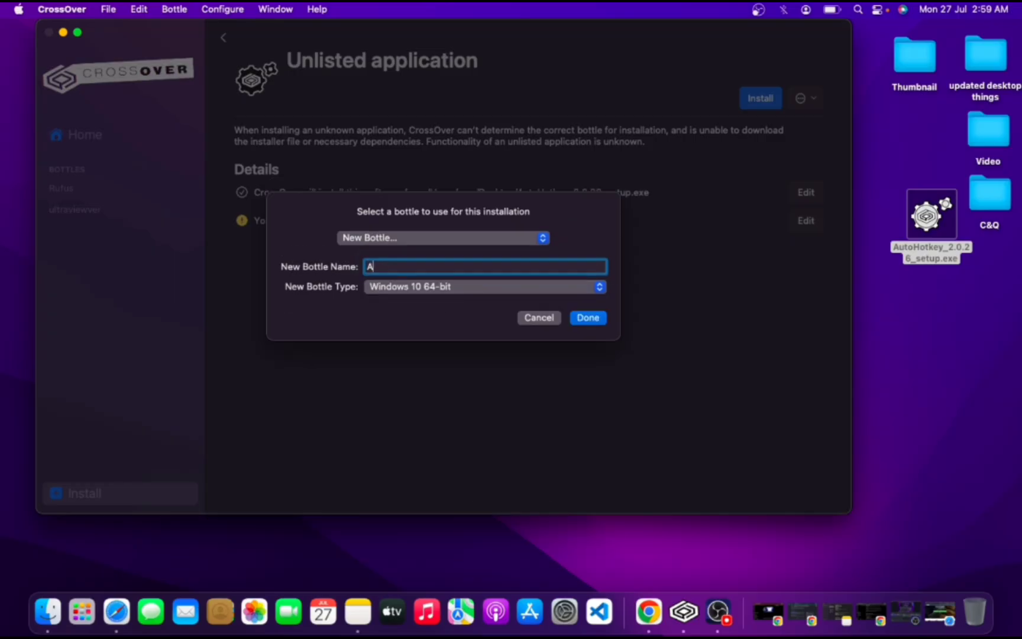
pyautogui.write('HK')
pyautogui.click(588, 320)
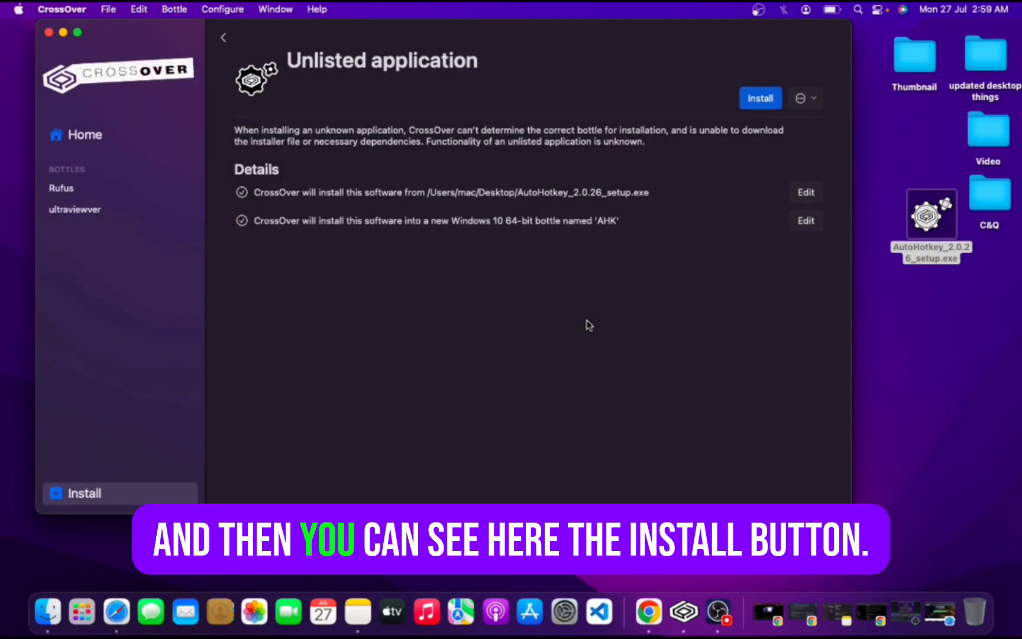
# Run the installation and install AutoHotkey v2.0.26 for all users in C:\Program Files\AutoHotkey, dismissing the setup dialogs.
pyautogui.click(762, 101)
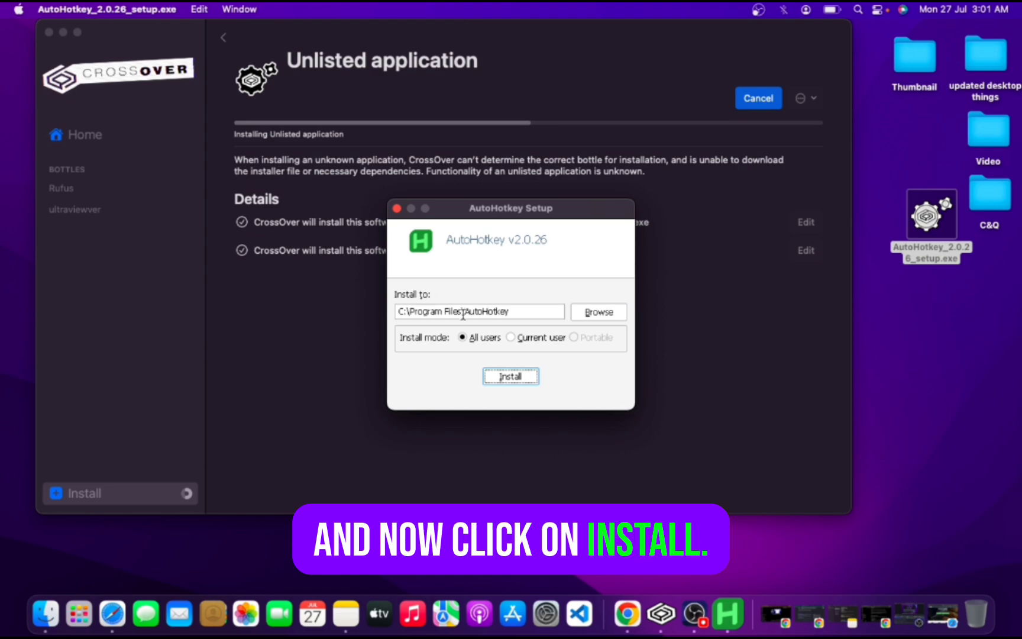
pyautogui.click(521, 378)
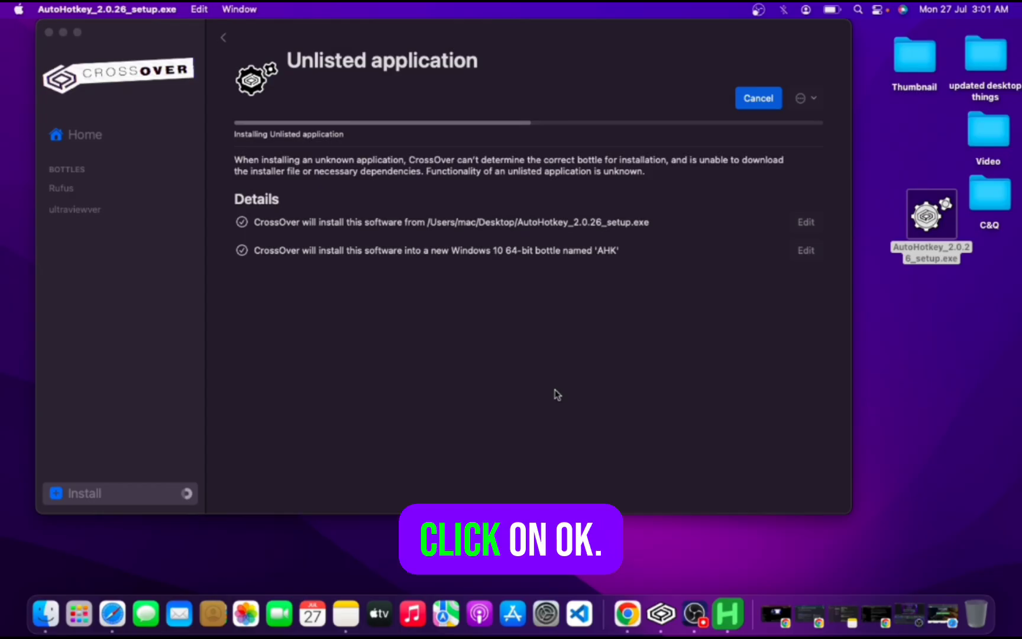
pyautogui.click(510, 336)
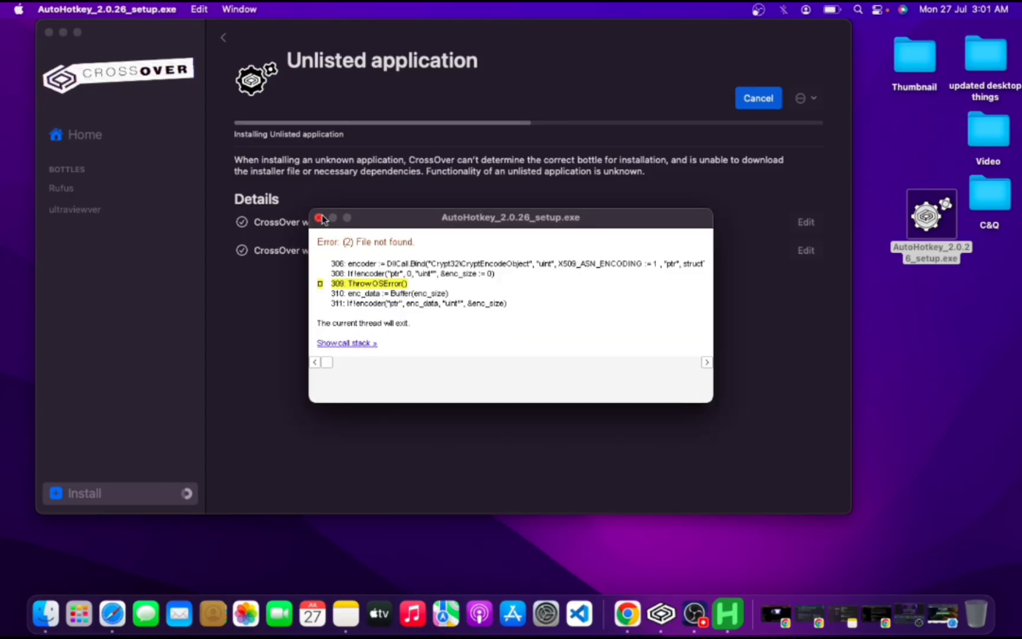
pyautogui.click(319, 218)
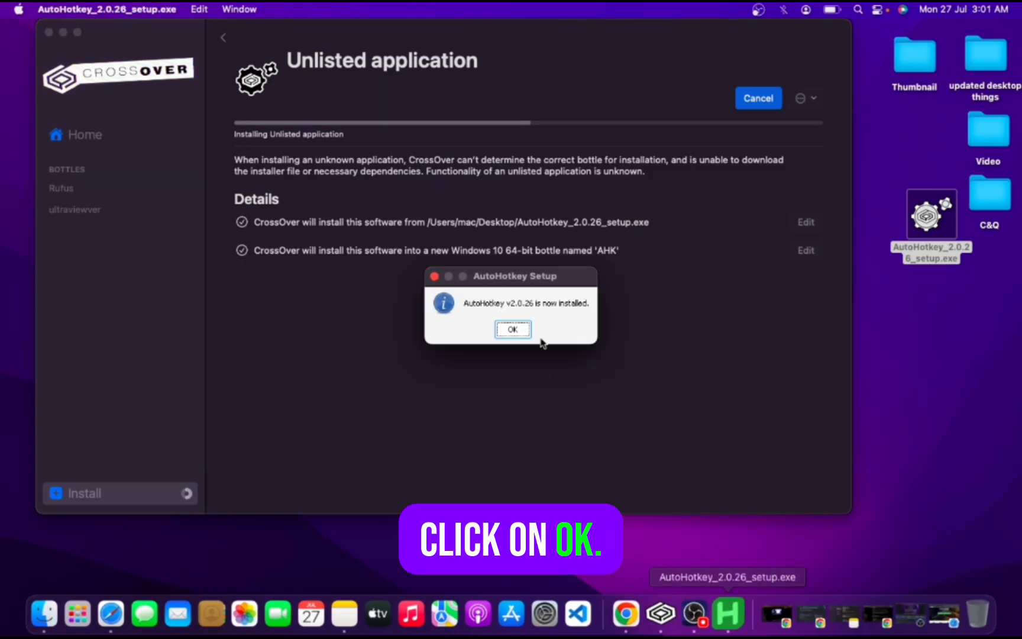
pyautogui.click(512, 330)
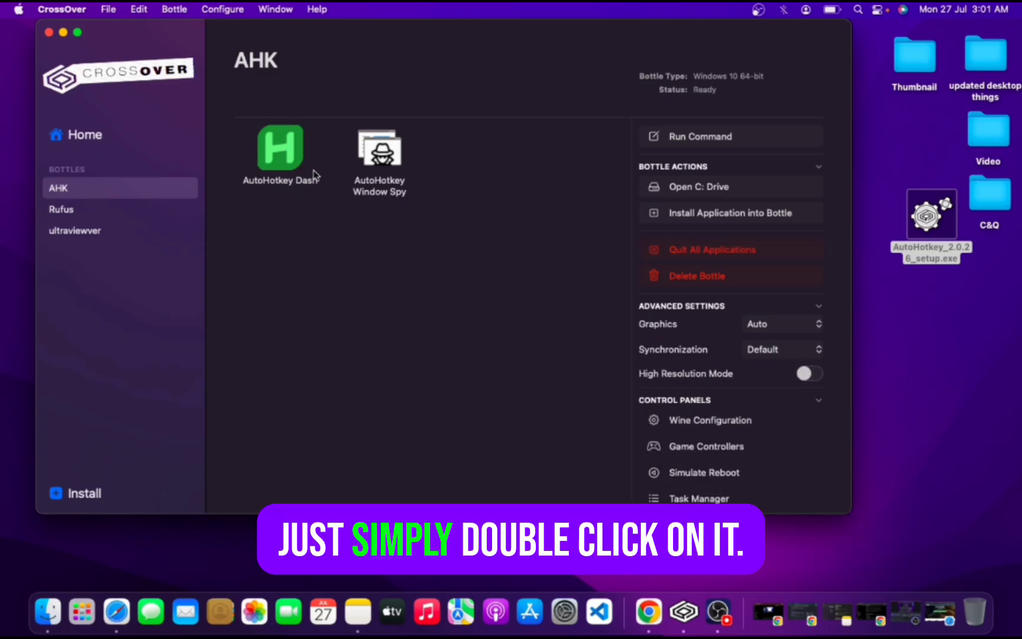
# Launch AutoHotkey Dash from the AHK bottle.
pyautogui.doubleClick(285, 146)
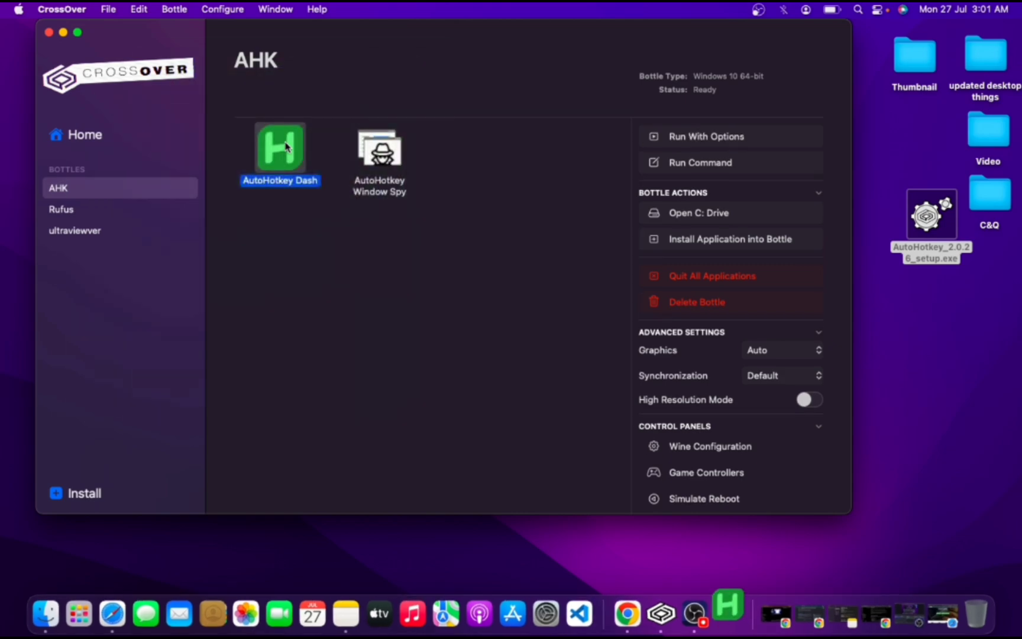